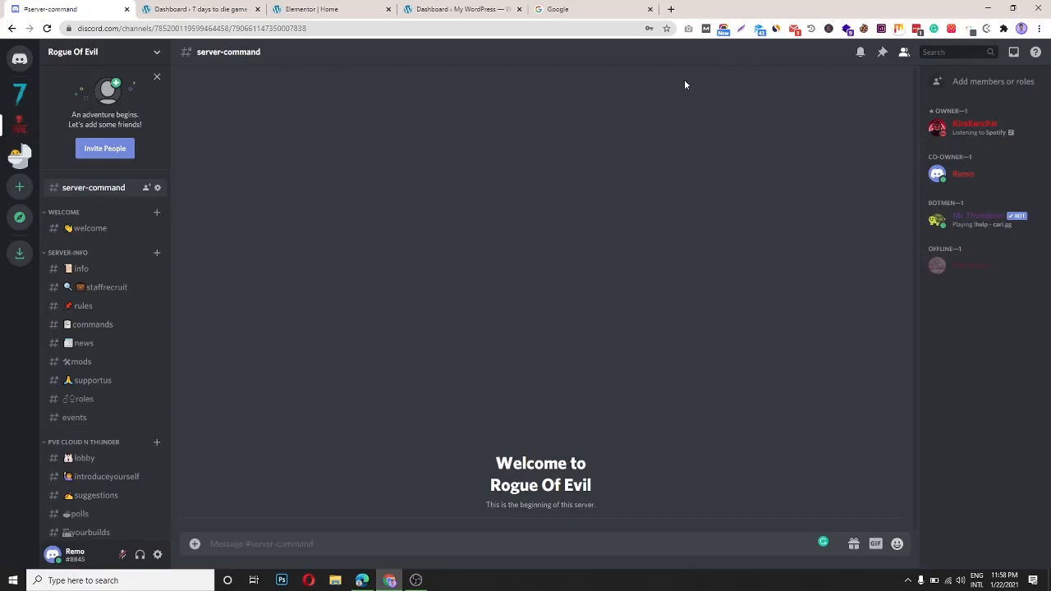
# Open the widget settings of the Rogue Of Evil server and make sure the server widget is enabled
pyautogui.click(121, 57)
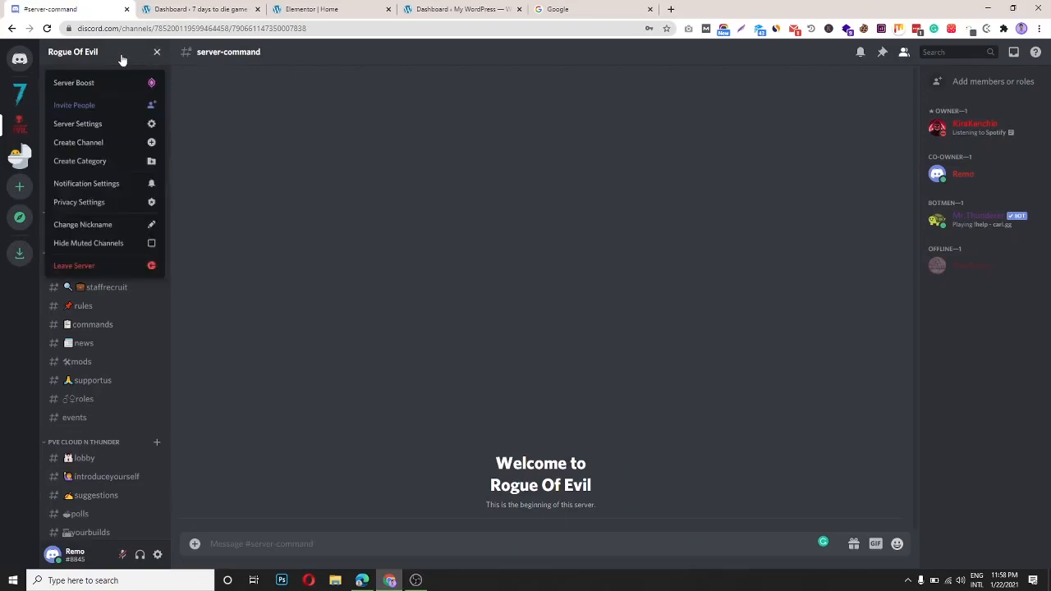
pyautogui.click(105, 125)
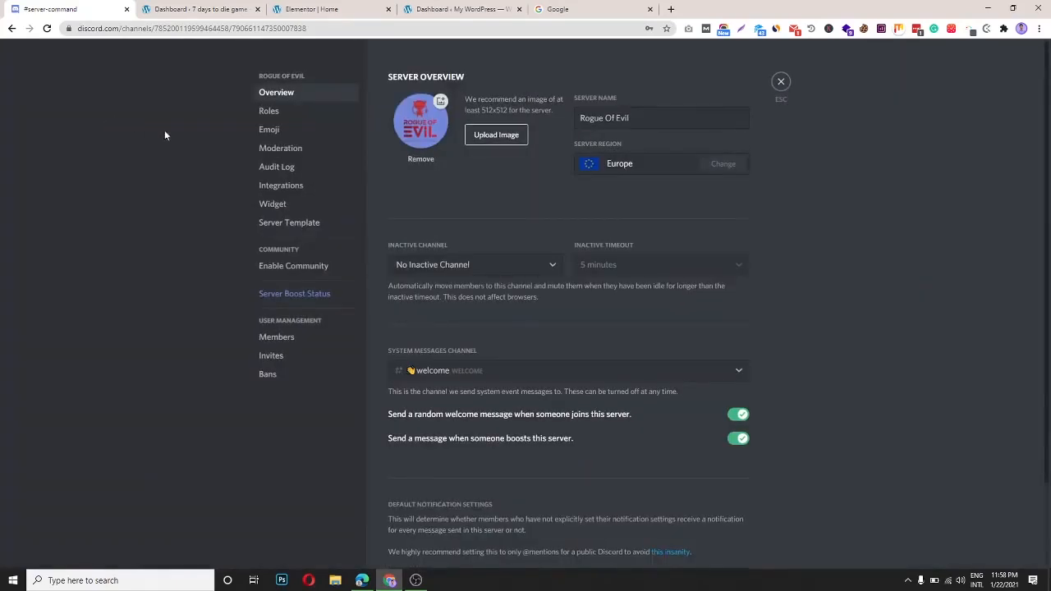
pyautogui.click(287, 207)
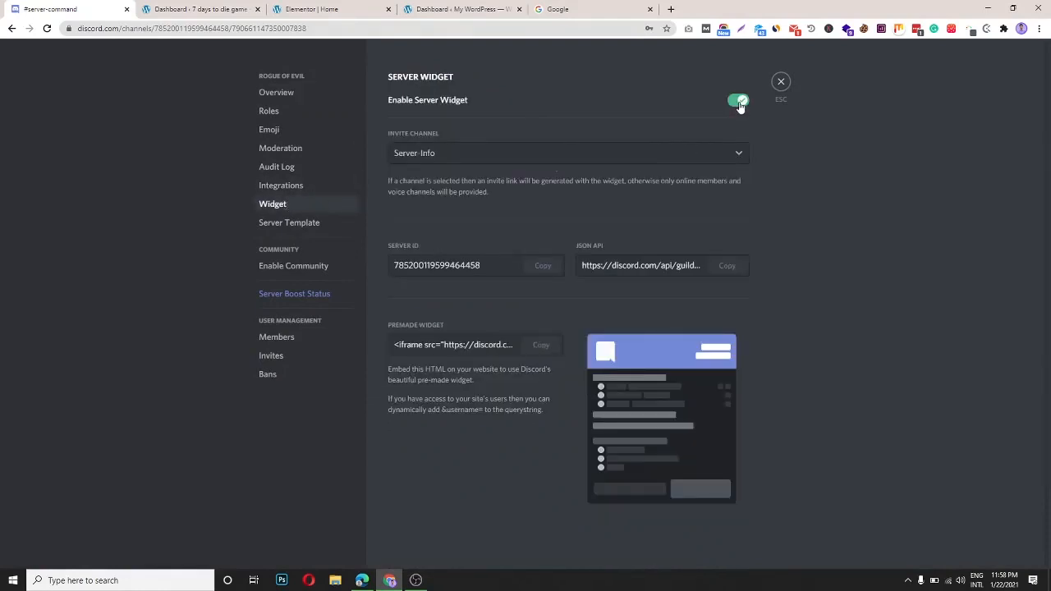
pyautogui.click(739, 102)
pyautogui.click(737, 104)
# Set the widget's invite channel to Server-Info and copy the premade widget's iframe code
pyautogui.click(686, 154)
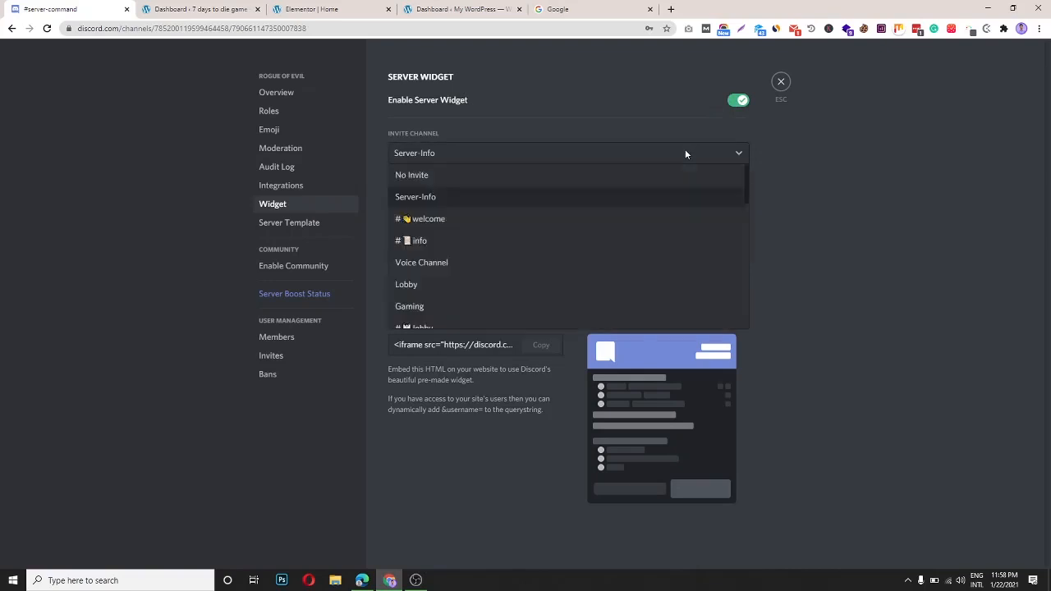
pyautogui.click(431, 199)
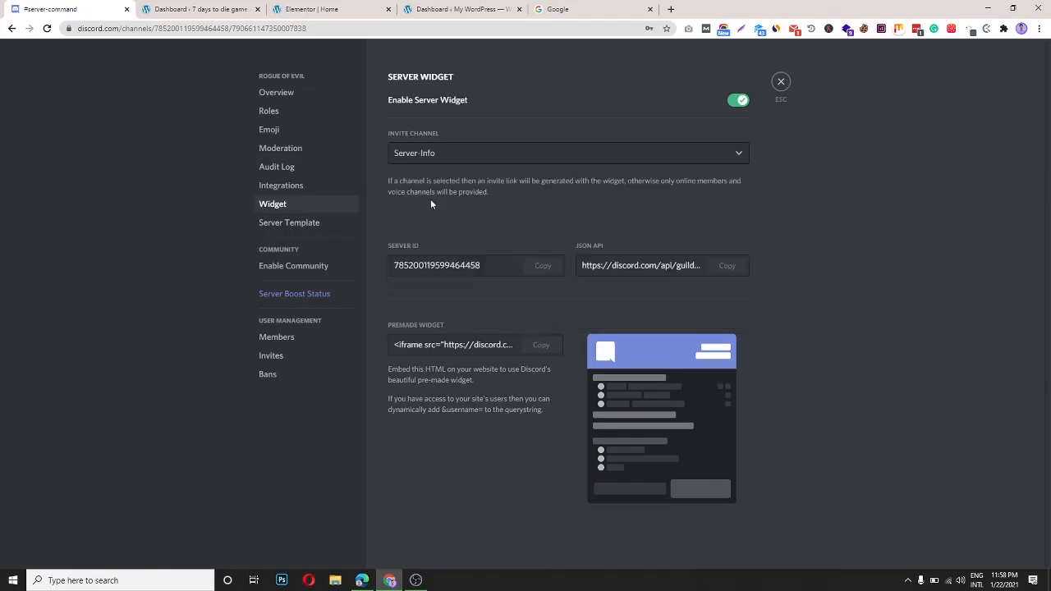
pyautogui.click(525, 154)
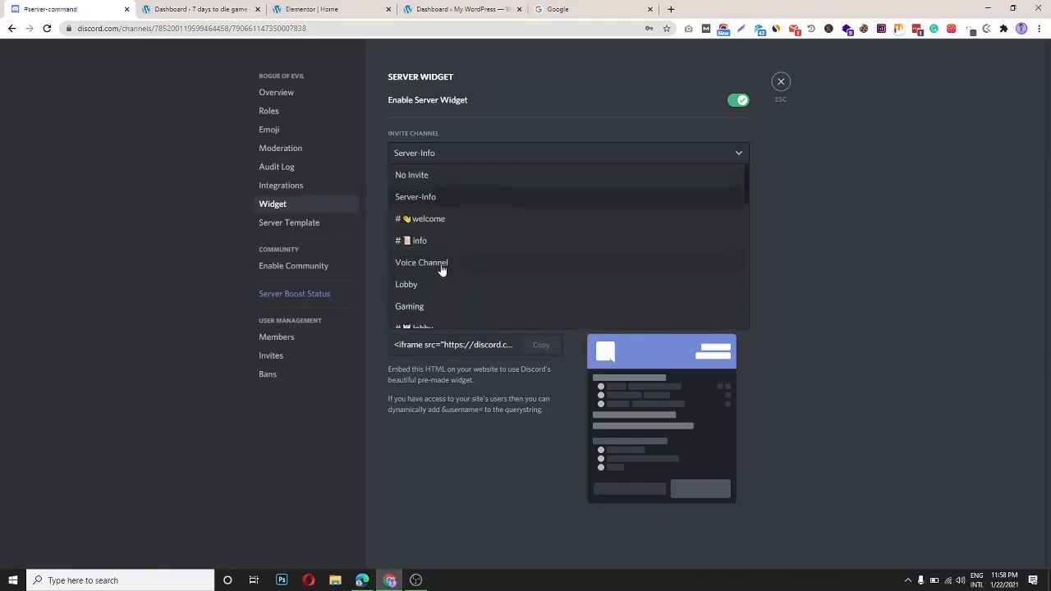
pyautogui.click(425, 198)
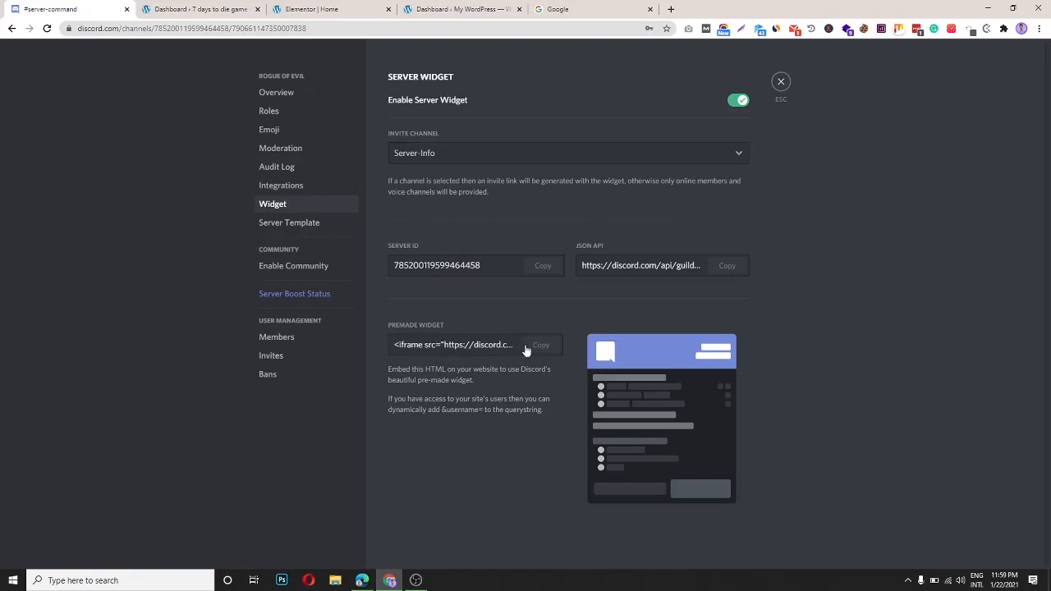
pyautogui.click(551, 349)
# Switch to the 7 days to die game WordPress site, open its front end in a new tab, and go to the Home page's Elementor editor
pyautogui.click(222, 10)
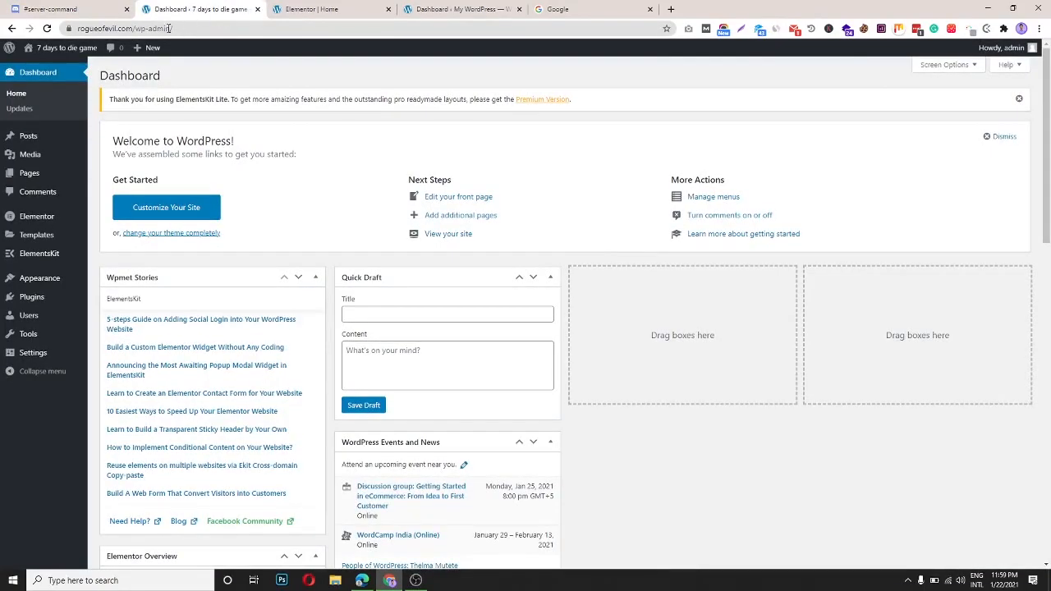
pyautogui.moveTo(69, 49)
pyautogui.rightClick(55, 69)
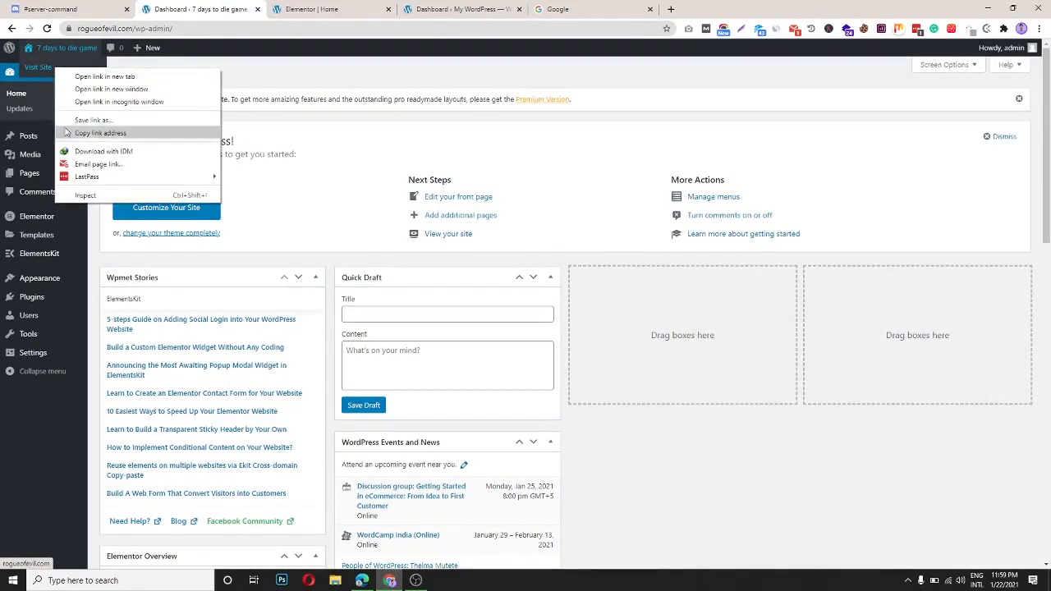
pyautogui.click(104, 77)
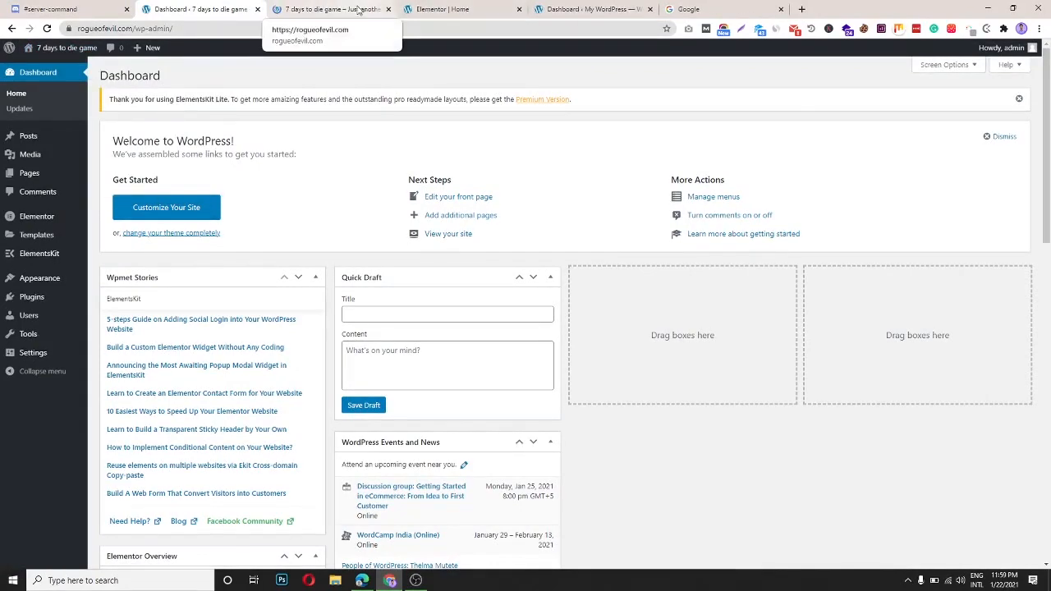
pyautogui.click(462, 9)
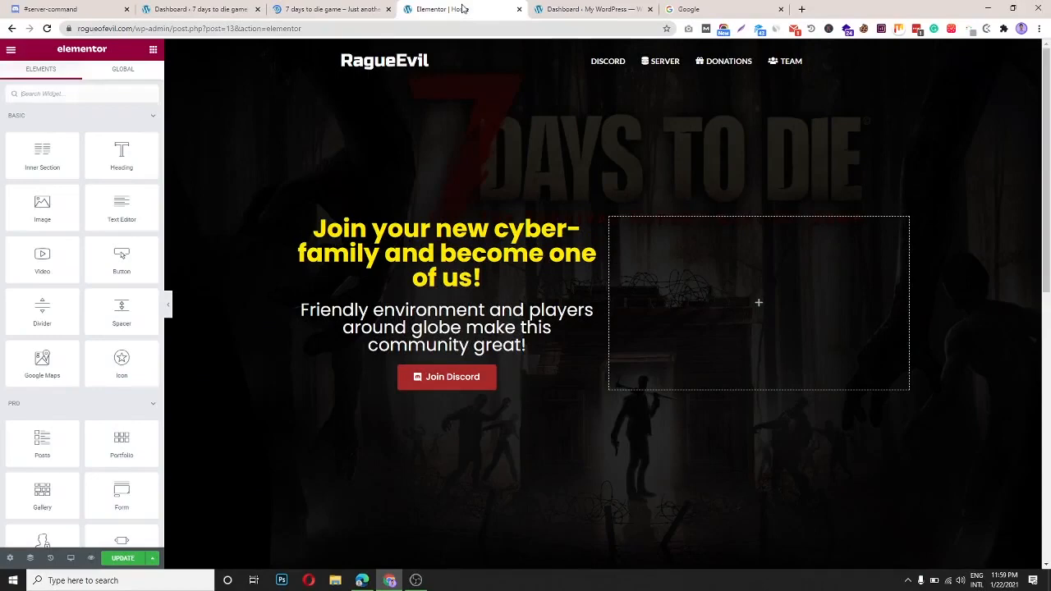
pyautogui.click(519, 9)
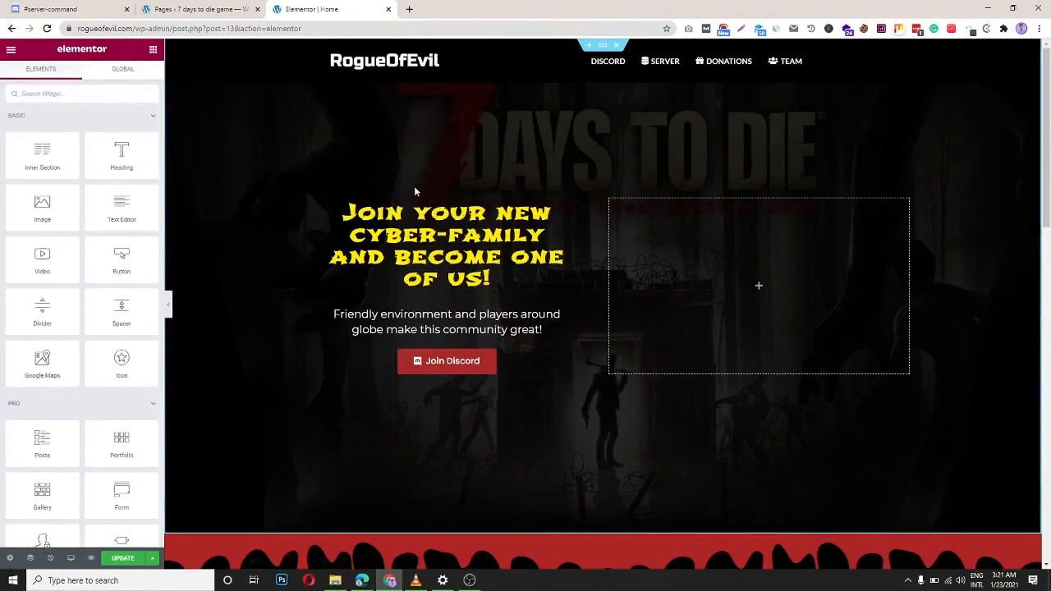
# Add an HTML widget to the empty column beside the Join Discord text and paste the copied Discord iframe code into it
pyautogui.click(63, 97)
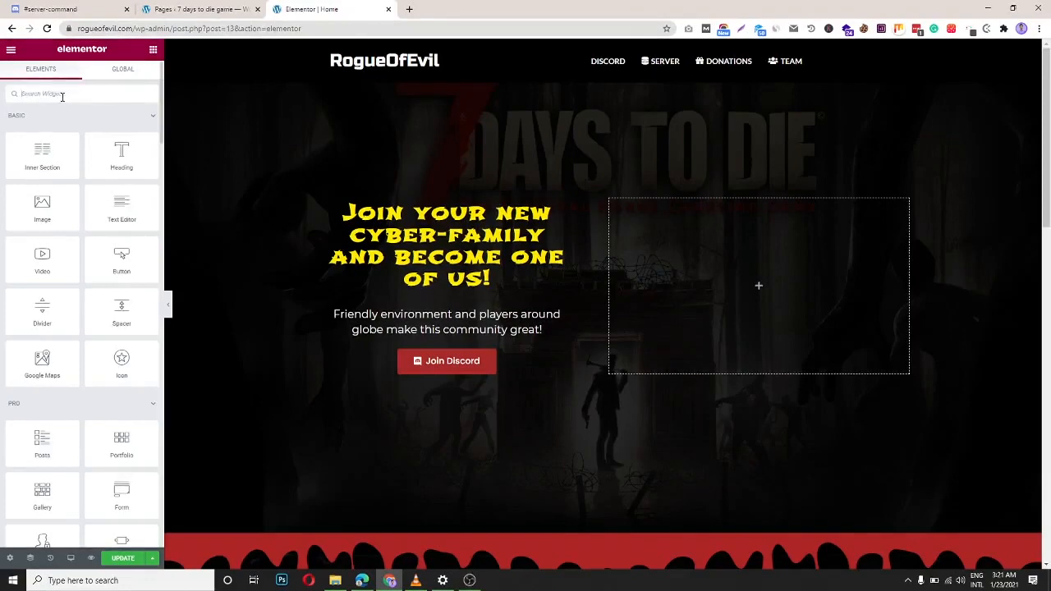
pyautogui.write('html')
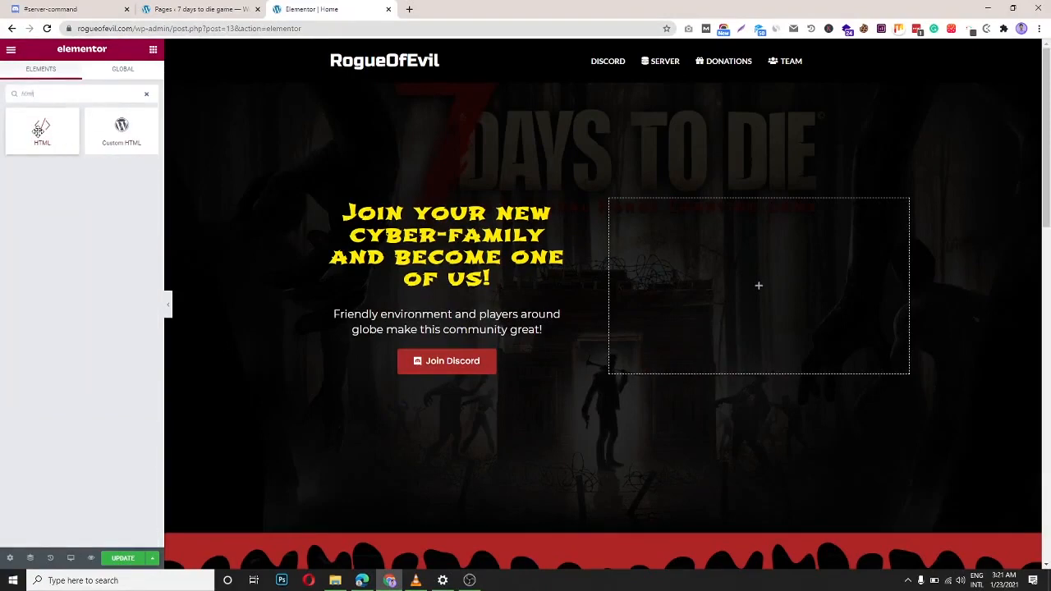
pyautogui.moveTo(37, 131); pyautogui.dragTo(693, 276)
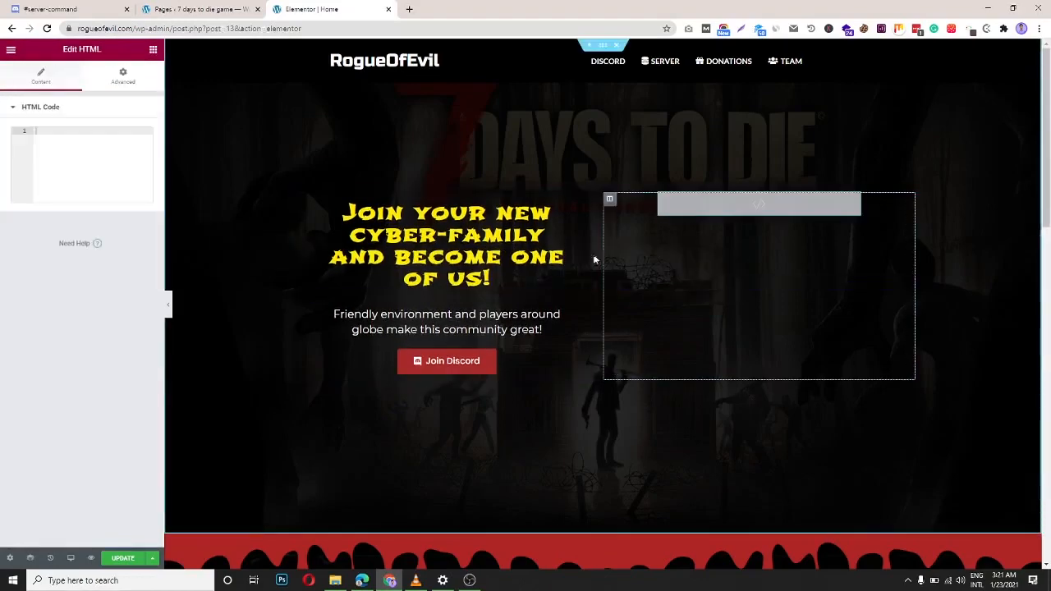
pyautogui.rightClick(54, 132)
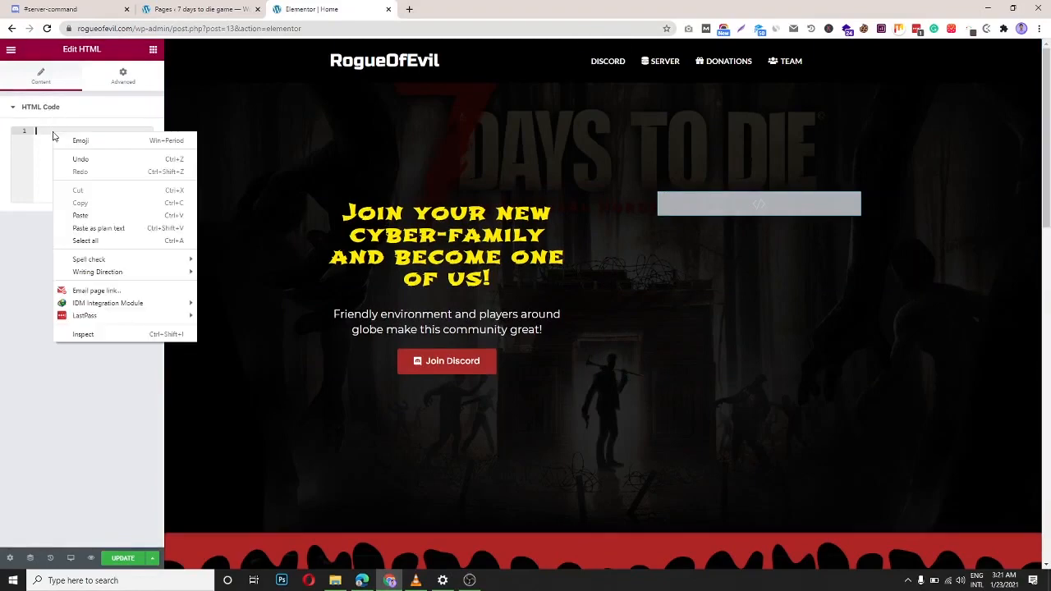
pyautogui.click(94, 216)
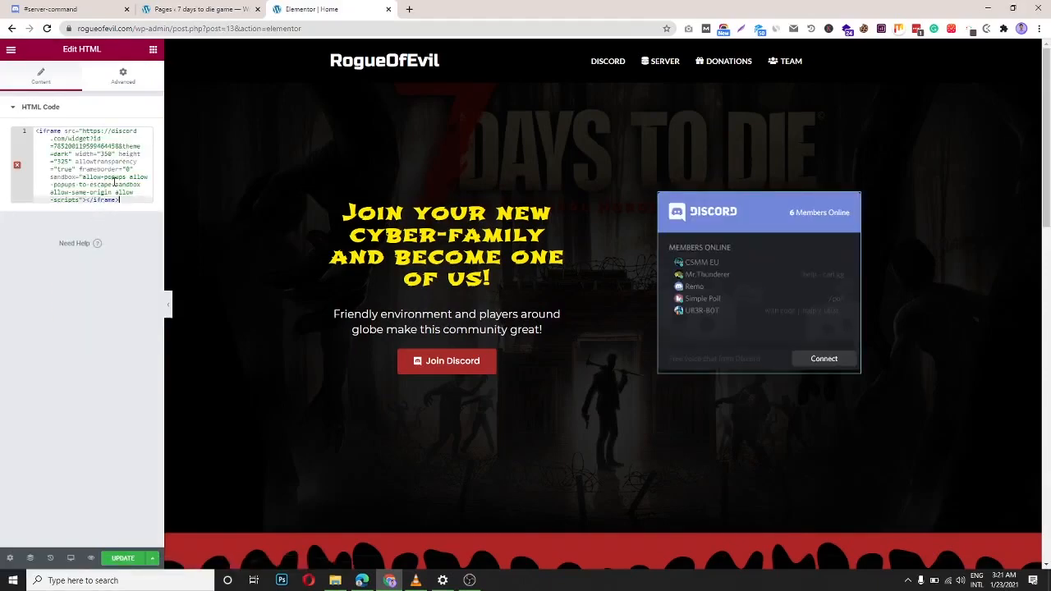
# Set the height of the Discord iframe to 600 in the HTML code
pyautogui.click(111, 153)
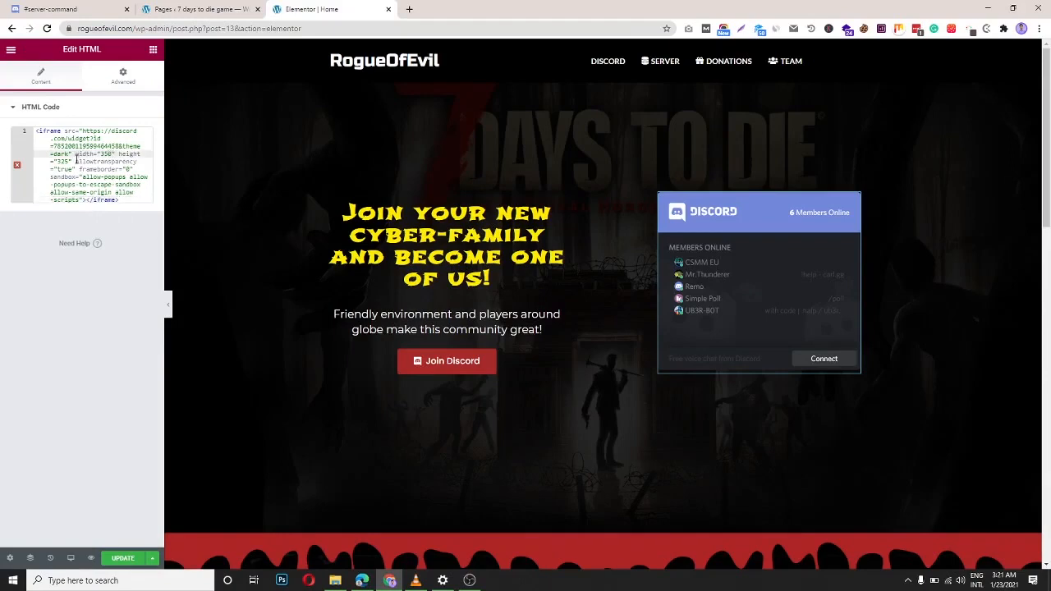
pyautogui.click(69, 161)
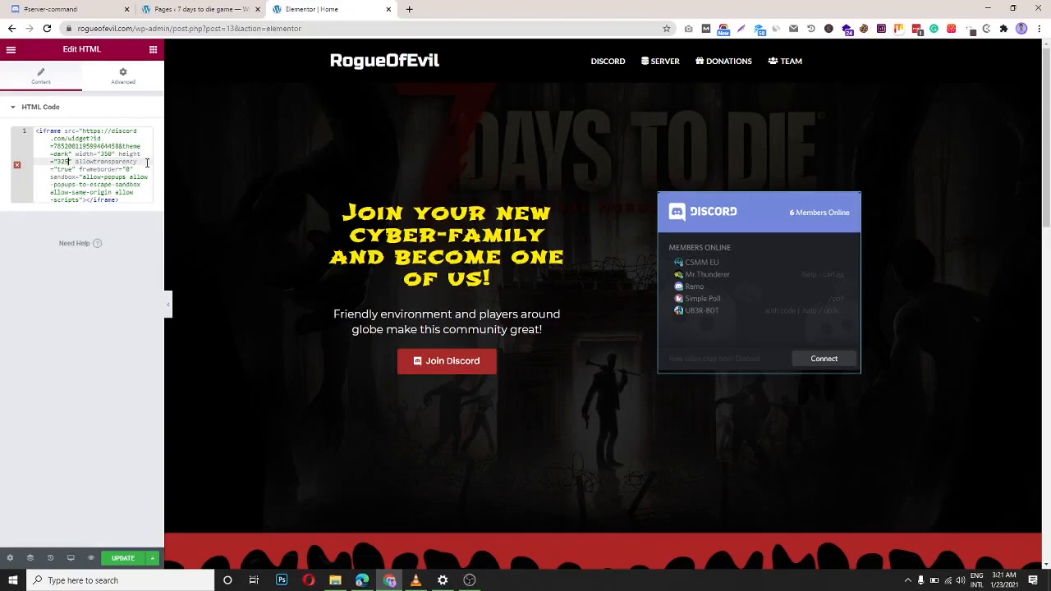
pyautogui.press('BackSpace')
pyautogui.press('BackSpace')
pyautogui.press('BackSpace')
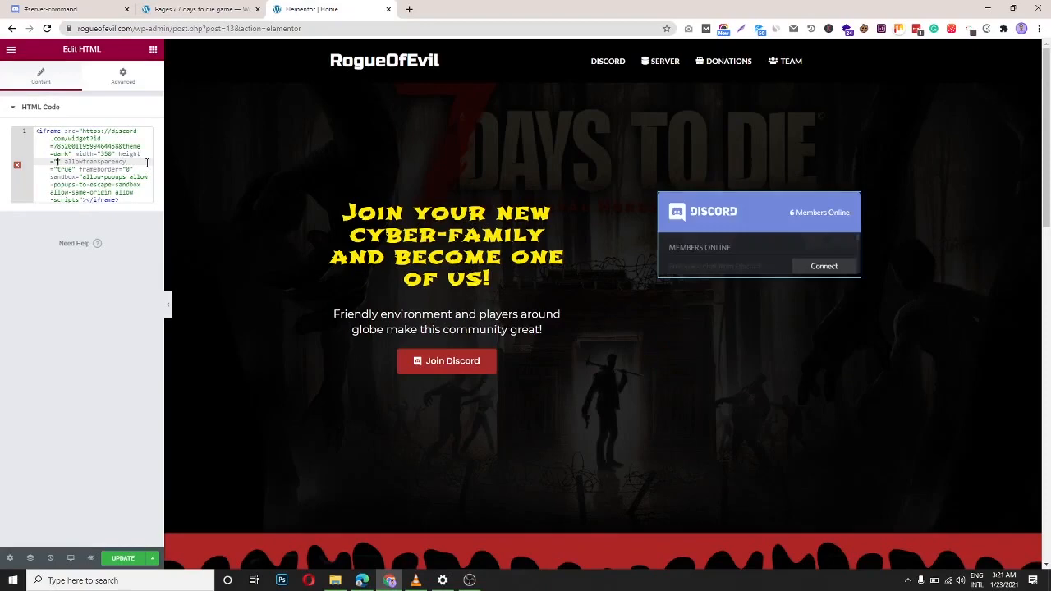
pyautogui.write('600')
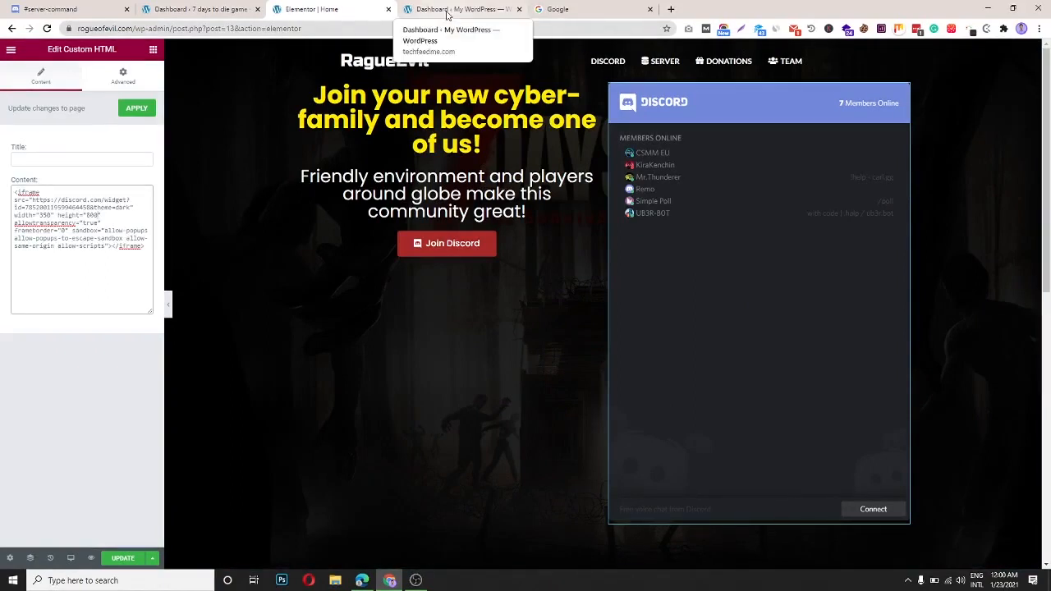
# Switch to the My WordPress dashboard, open its widget management page, and add a Custom HTML widget below Recent Posts in the Main Sidebar
pyautogui.click(447, 10)
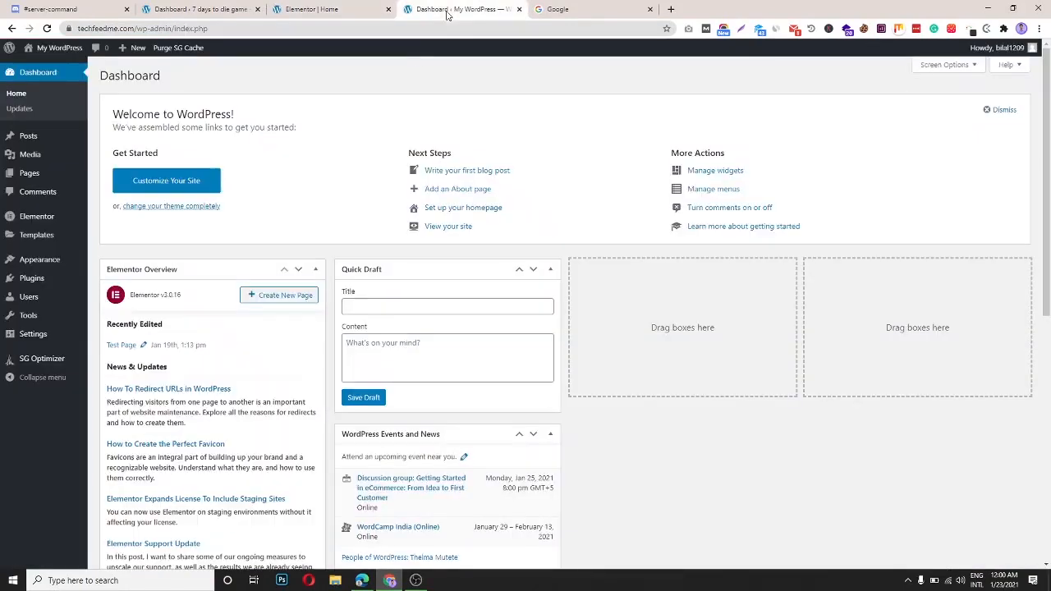
pyautogui.moveTo(41, 271)
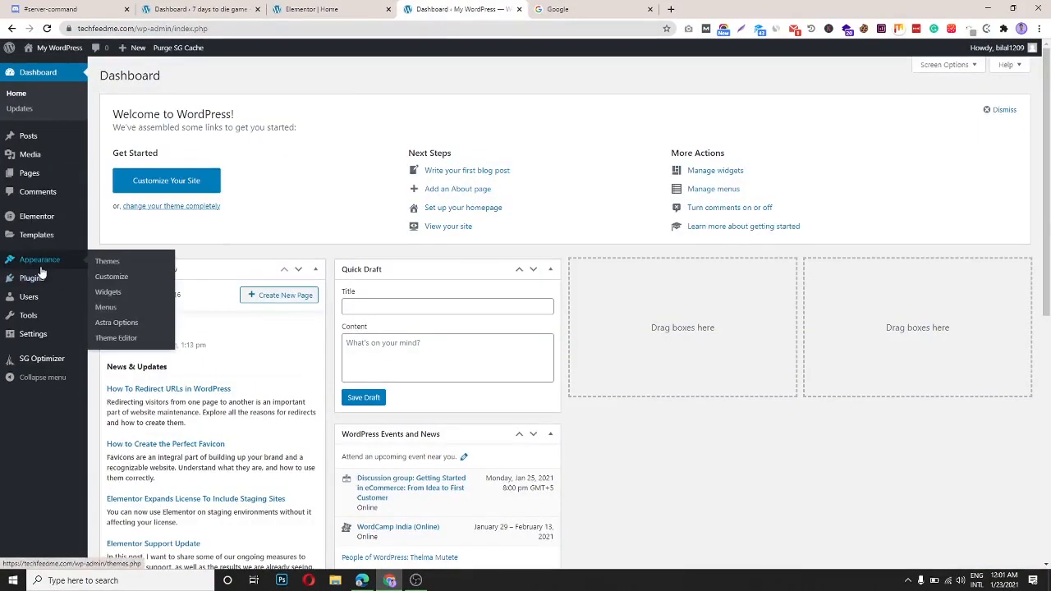
pyautogui.click(114, 296)
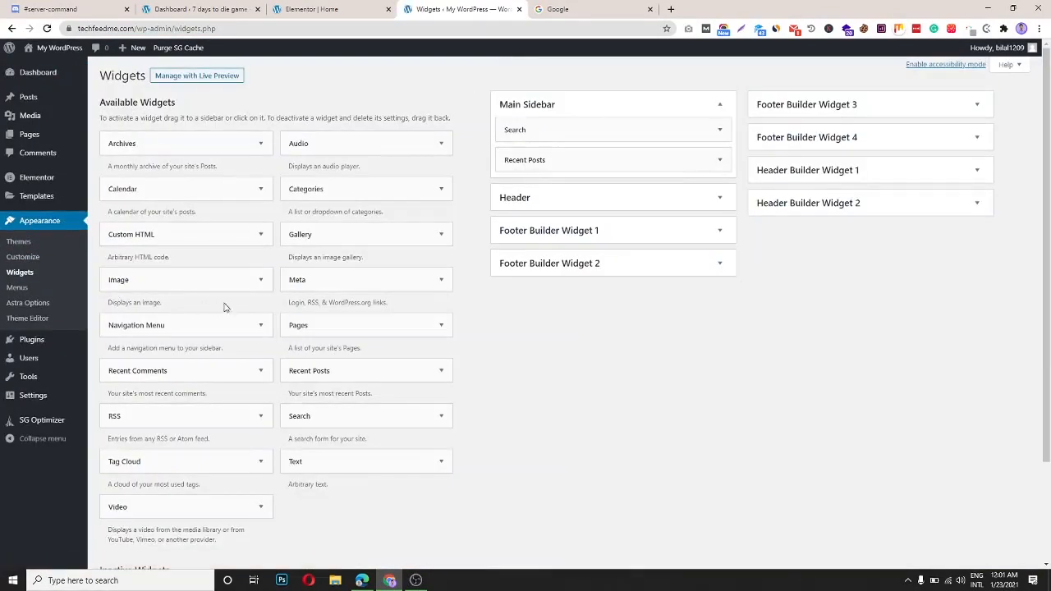
pyautogui.scroll(-1, 180, 257)
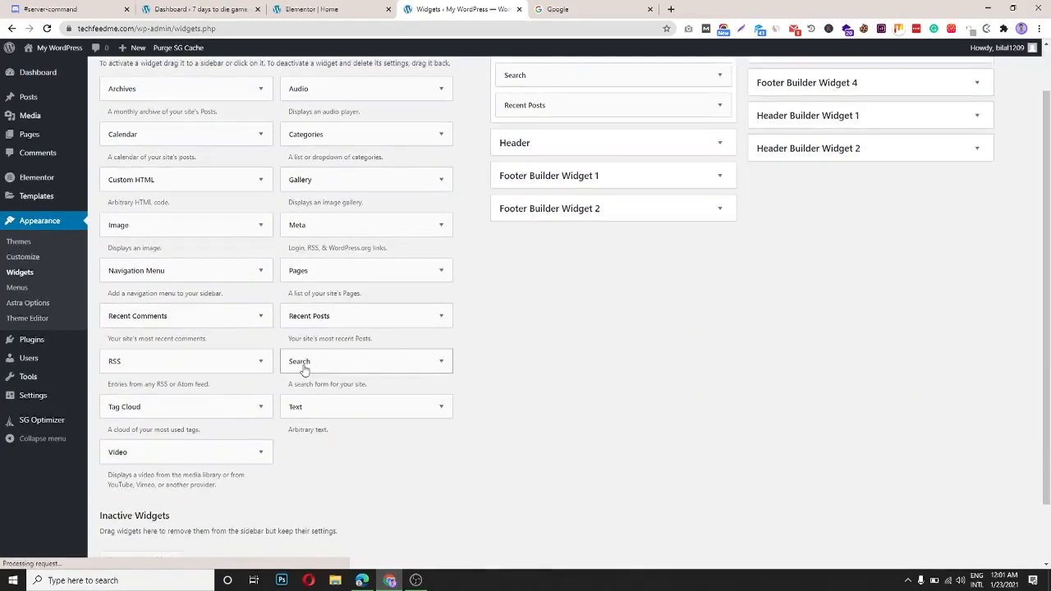
pyautogui.scroll(-1, 288, 361)
pyautogui.scroll(1, 286, 364)
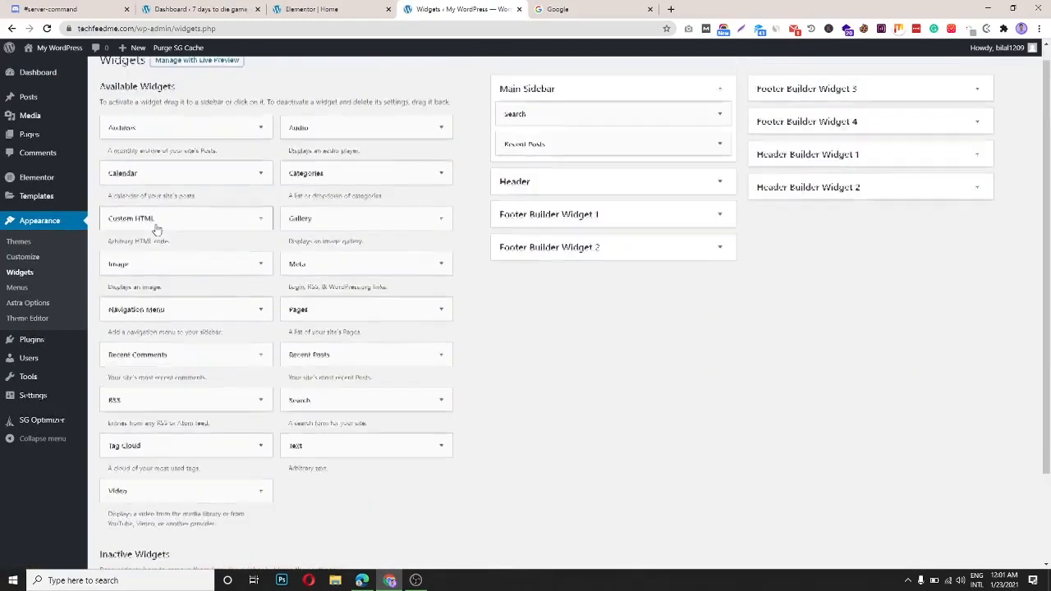
pyautogui.moveTo(133, 221); pyautogui.dragTo(536, 171)
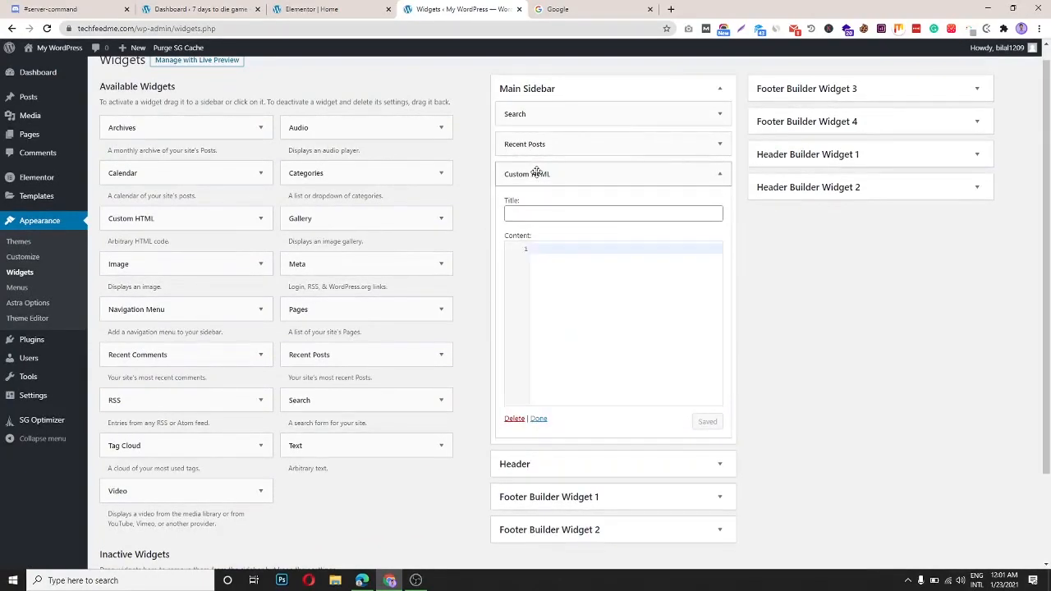
# Paste the Discord iframe code into the Custom HTML widget's content and save the widget
pyautogui.click(551, 249)
pyautogui.rightClick(551, 249)
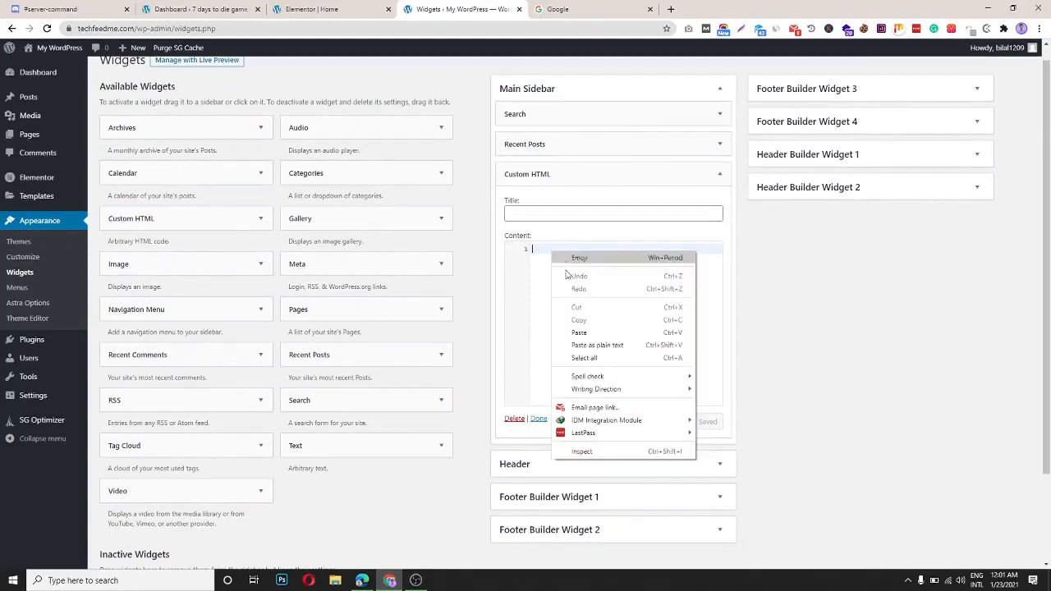
pyautogui.click(578, 331)
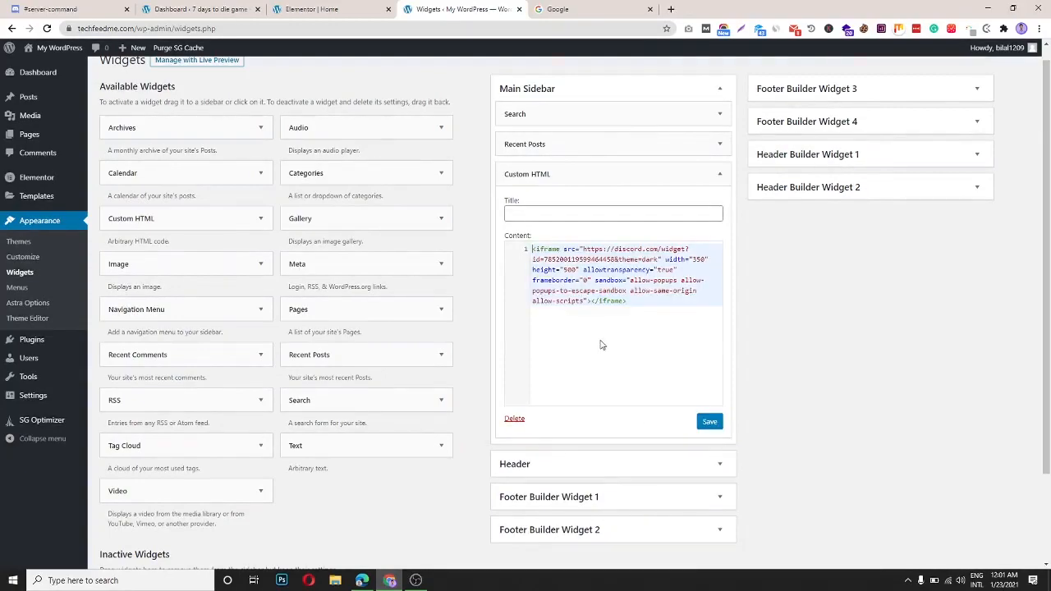
pyautogui.click(707, 422)
pyautogui.scroll(1, 773, 417)
pyautogui.scroll(-2, 773, 417)
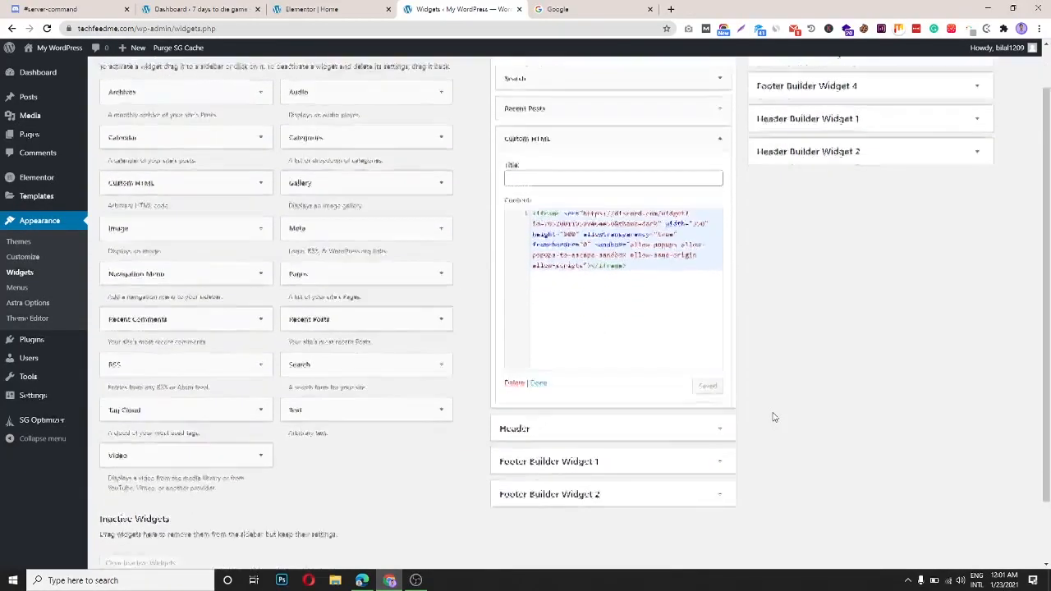
pyautogui.scroll(1, 773, 405)
pyautogui.scroll(1, 7, 87)
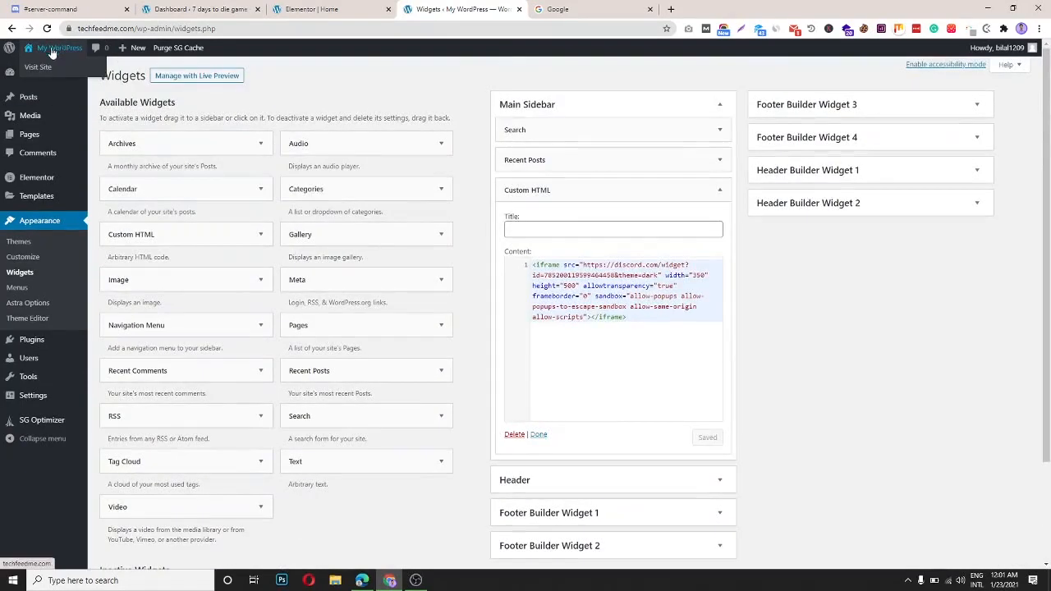
# View the My WordPress site in a new tab and test the Connect link of the Discord widget in its sidebar
pyautogui.rightClick(47, 66)
pyautogui.click(56, 71)
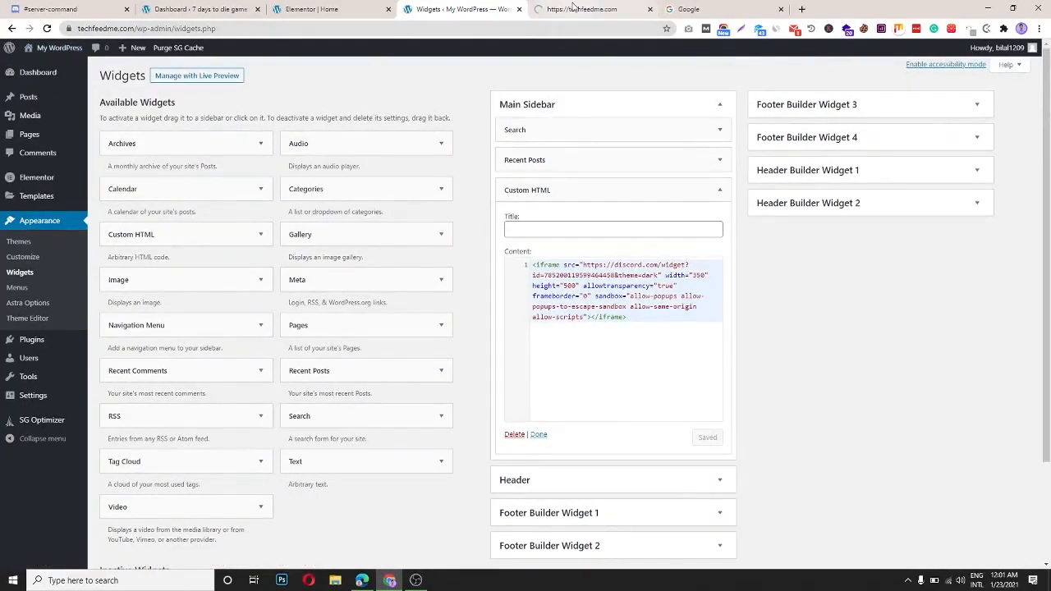
pyautogui.click(572, 8)
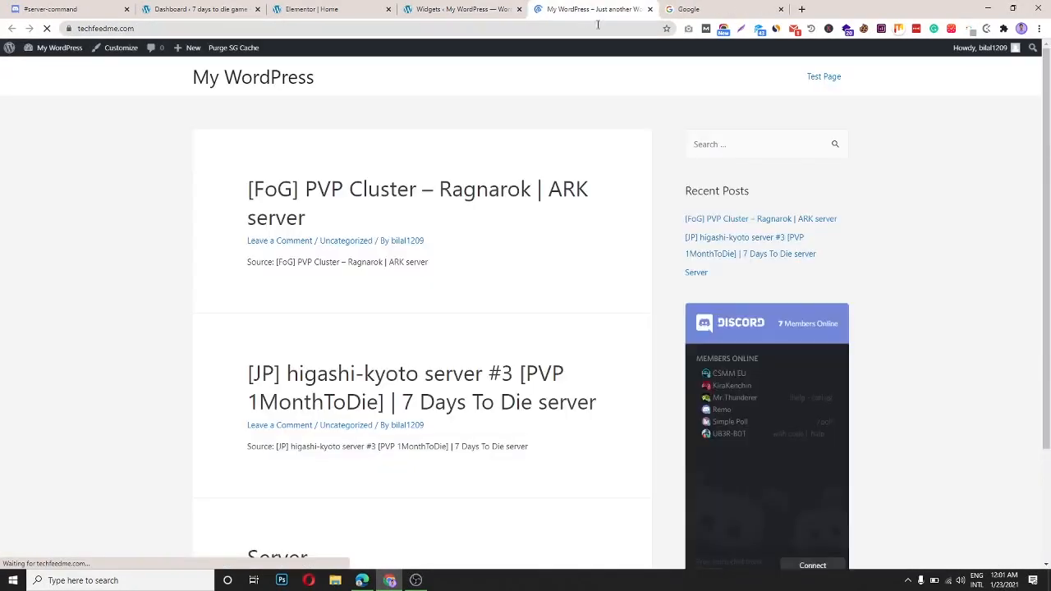
pyautogui.scroll(-2, 844, 383)
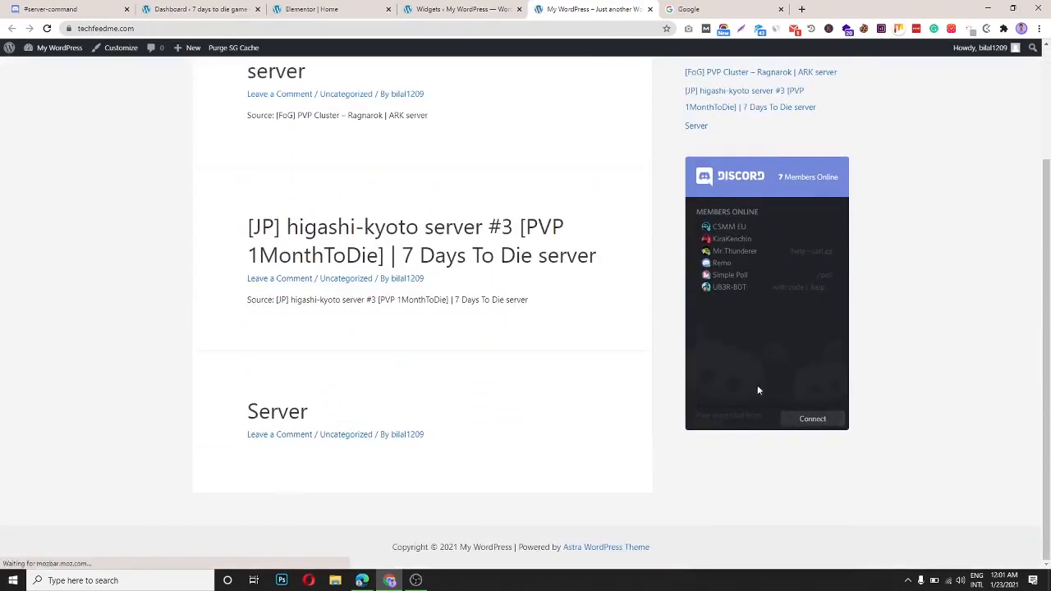
pyautogui.click(812, 419)
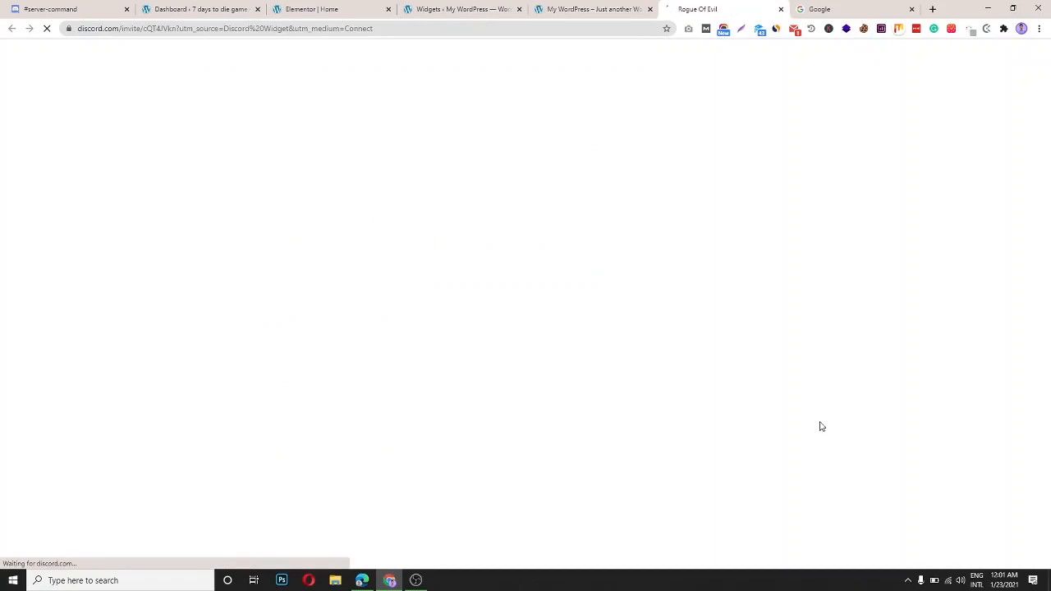